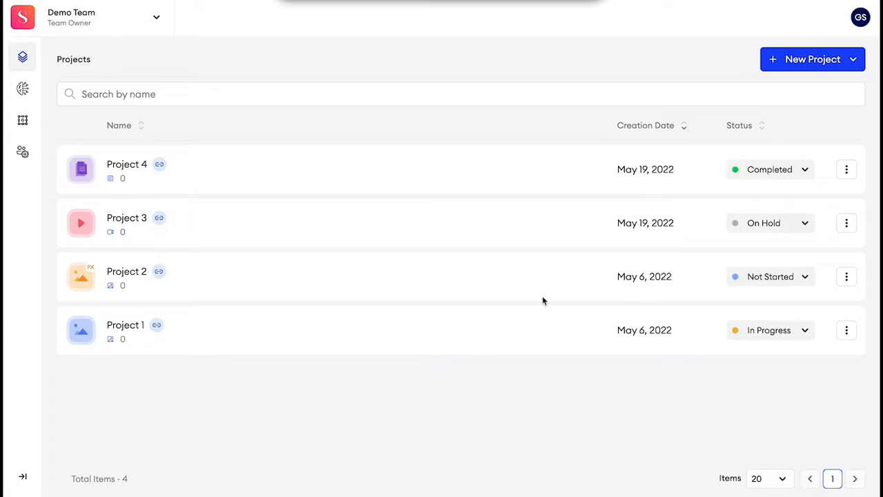
Step: Open the account's integrations and start creating a new AWS integration
{"action": "left_click", "coordinate": [861, 18]}
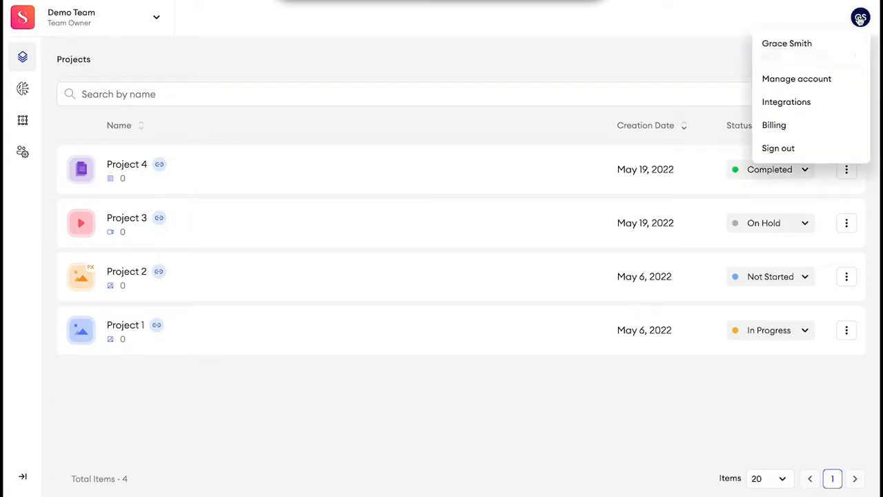
{"action": "left_click", "coordinate": [799, 102]}
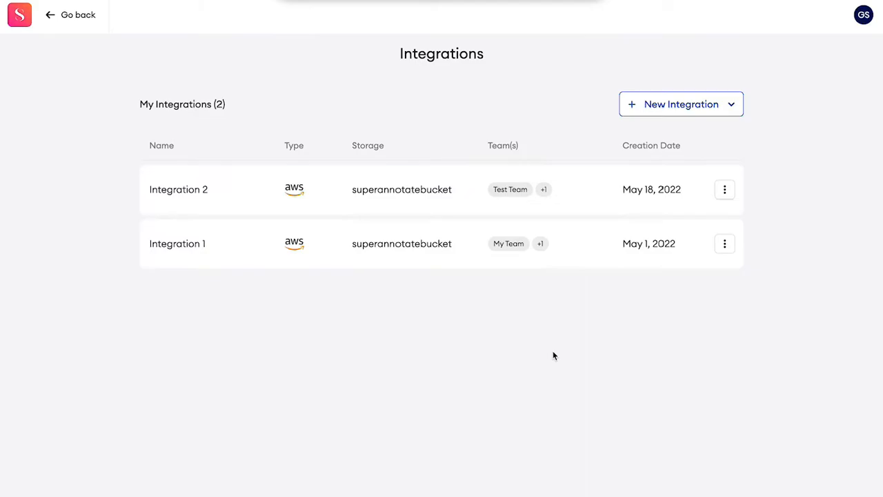
{"action": "left_click", "coordinate": [736, 113]}
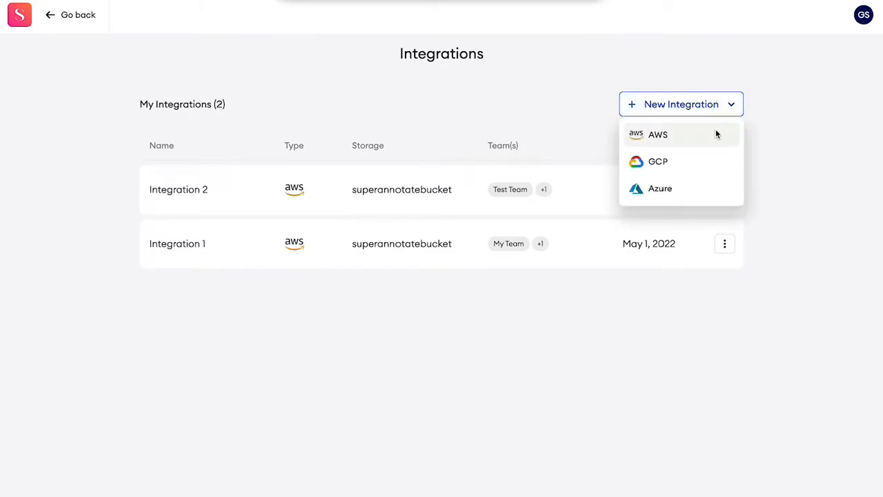
{"action": "left_click", "coordinate": [716, 134]}
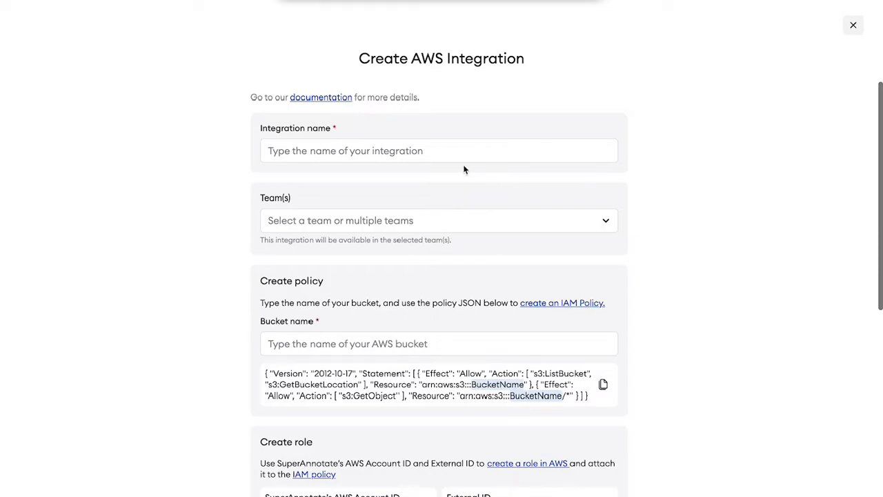
Step: Name the integration "Integration 3" and make it available to Demo Team
{"action": "left_click", "coordinate": [438, 153]}
{"action": "type", "text": "Integration 3"}
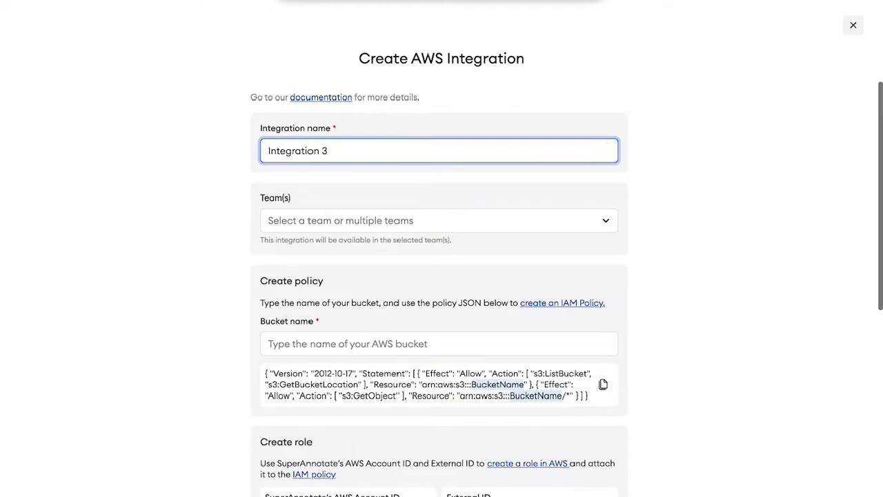
{"action": "scroll", "coordinate": [706, 240], "scroll_direction": "down", "scroll_amount": 1}
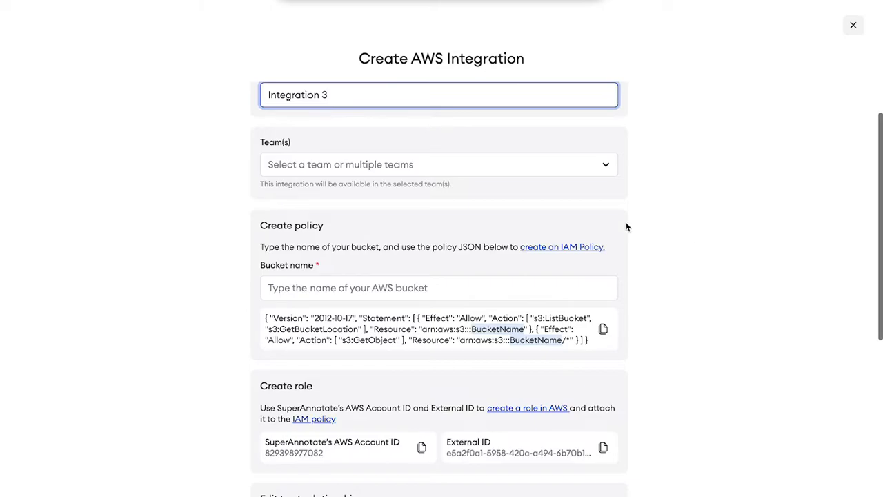
{"action": "left_click", "coordinate": [453, 167]}
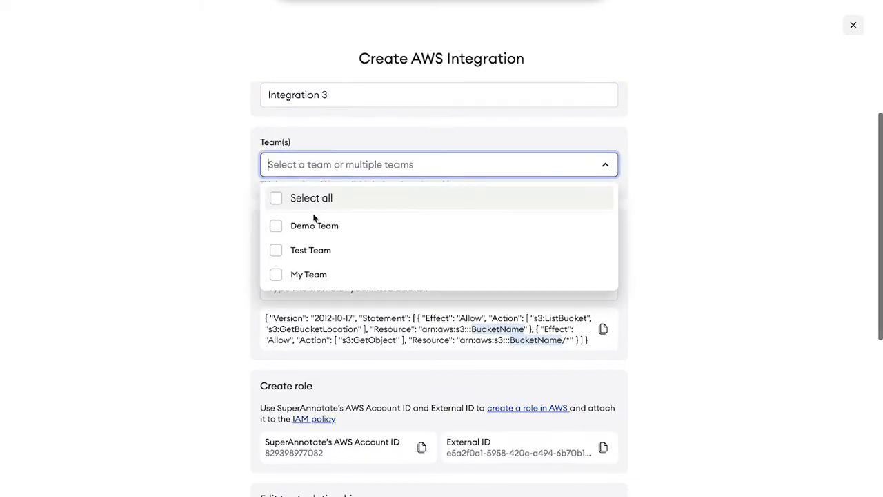
{"action": "left_click", "coordinate": [275, 227]}
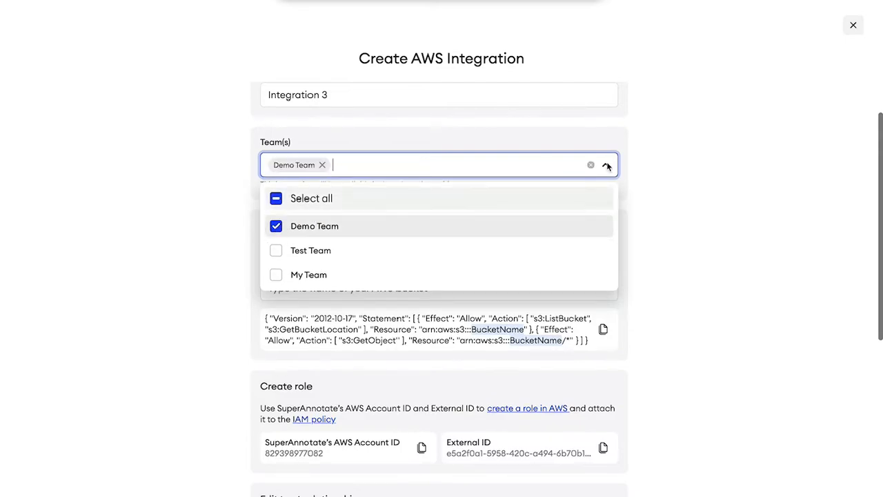
{"action": "left_click", "coordinate": [678, 186]}
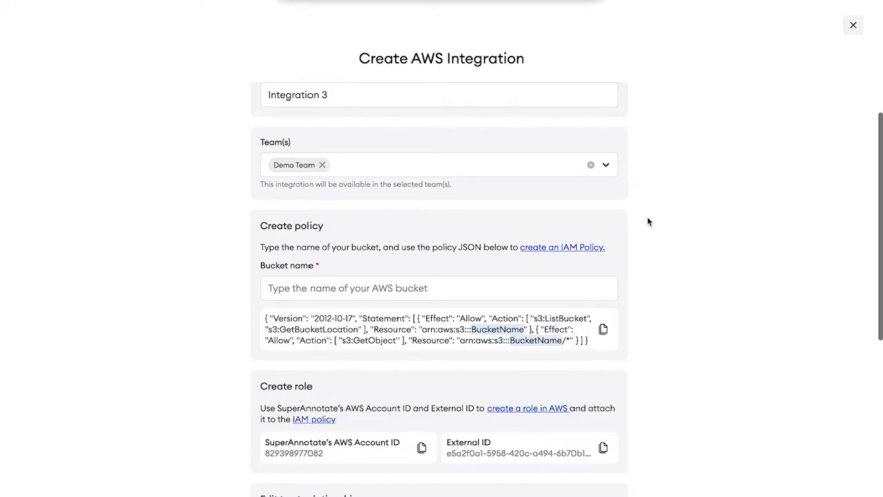
Step: Set the bucket name to superdemobucket and copy the generated policy JSON
{"action": "scroll", "coordinate": [647, 221], "scroll_direction": "down", "scroll_amount": 3}
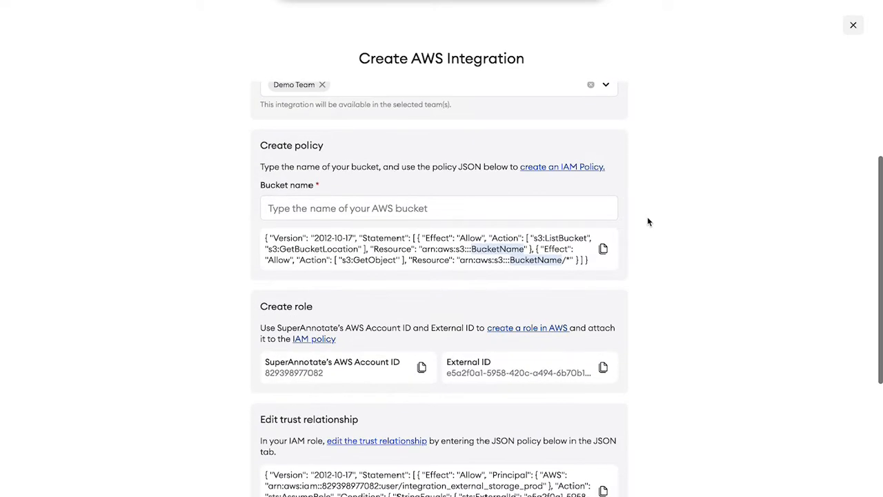
{"action": "left_click", "coordinate": [380, 197]}
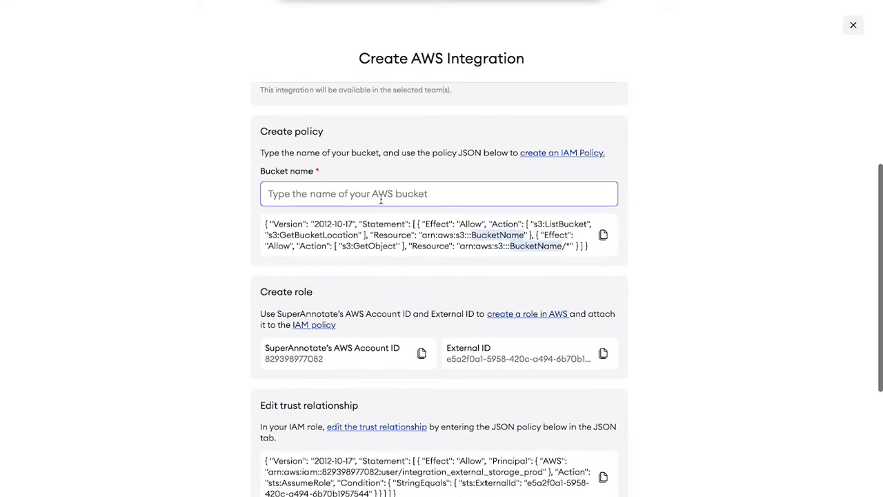
{"action": "left_click", "coordinate": [339, 191]}
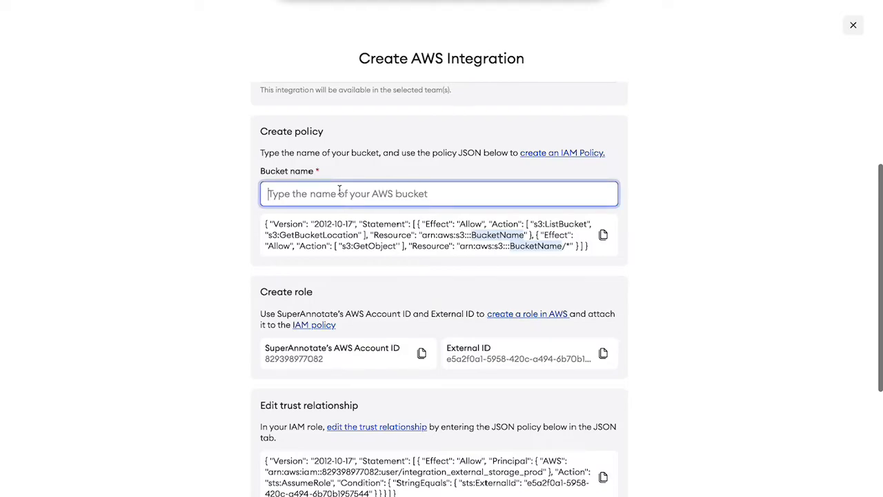
{"action": "type", "text": "super"}
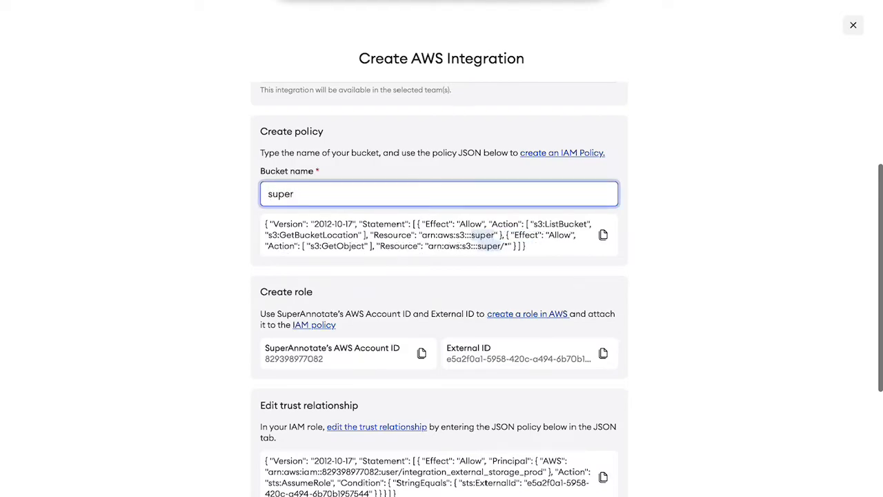
{"action": "type", "text": "demobucket"}
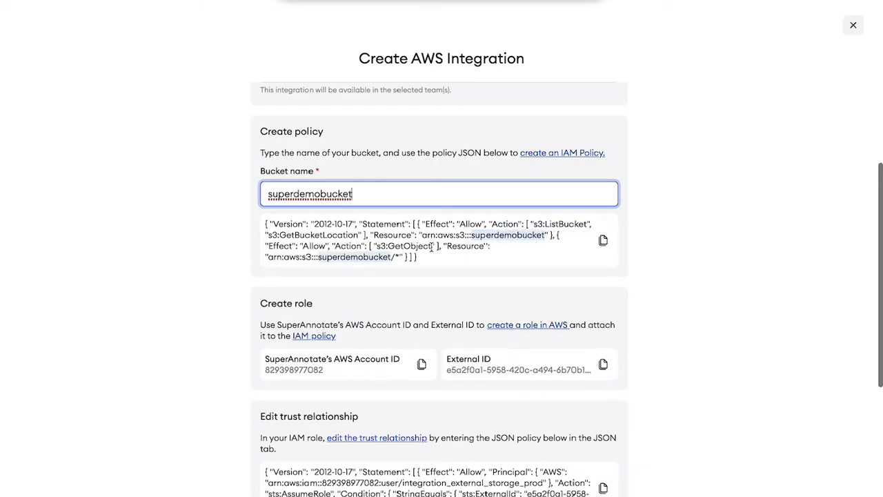
{"action": "left_click", "coordinate": [603, 240]}
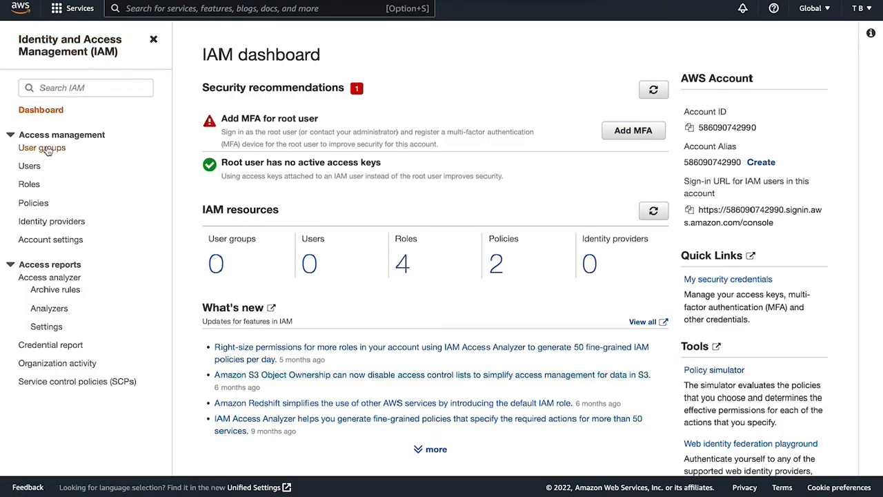
Step: In the AWS IAM console, start a new policy and replace its default JSON with the copied superdemobucket policy
{"action": "left_click", "coordinate": [43, 206]}
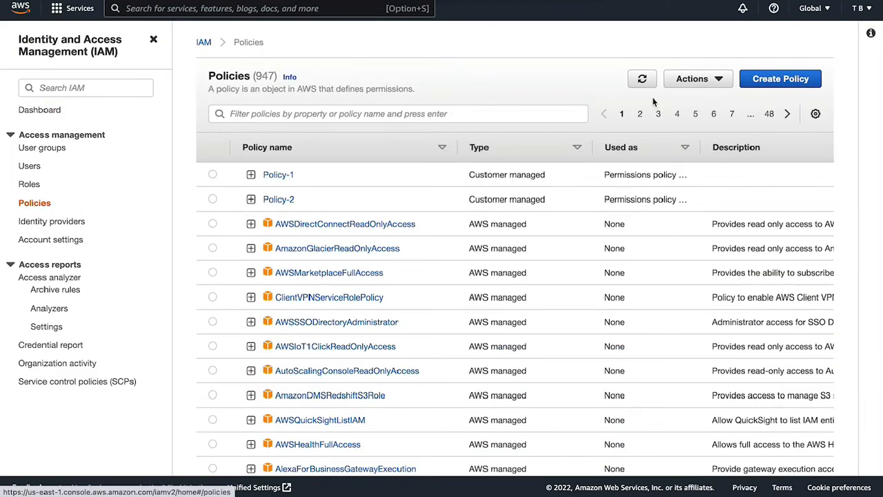
{"action": "left_click", "coordinate": [805, 87]}
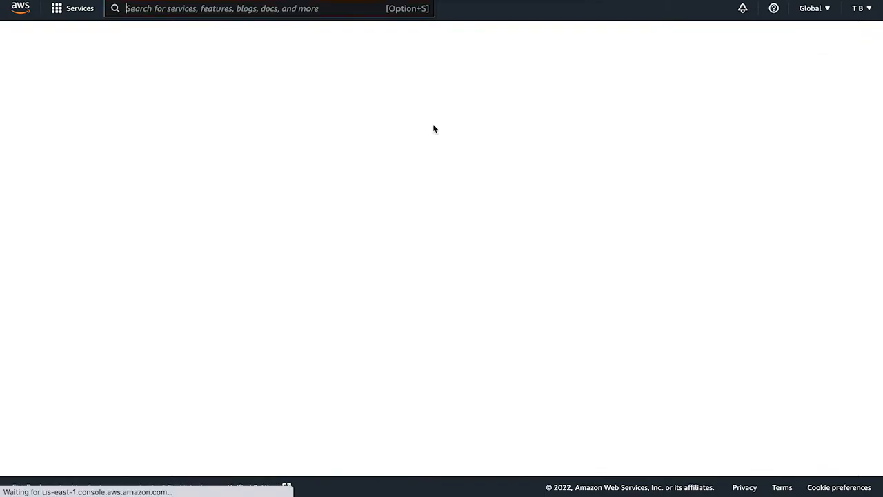
{"action": "left_click", "coordinate": [180, 116]}
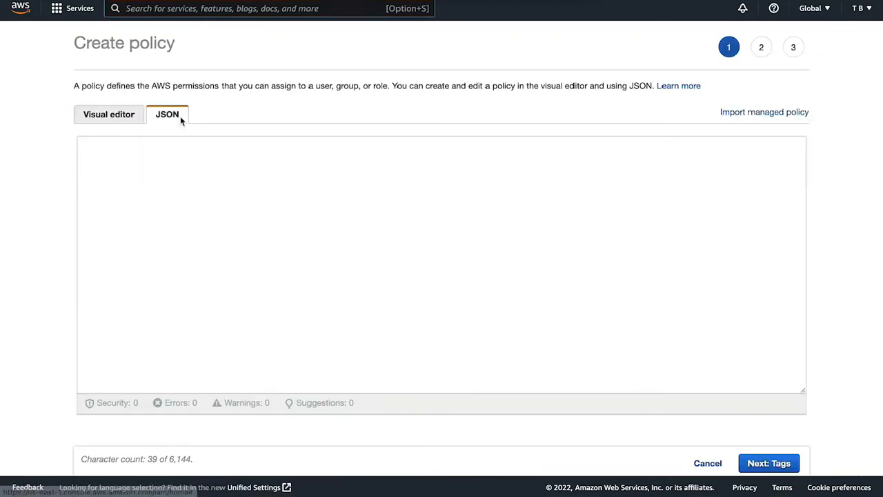
{"action": "left_click", "coordinate": [115, 195]}
{"action": "left_click_drag", "start_coordinate": [115, 196], "coordinate": [85, 148]}
{"action": "key", "text": "BackSpace"}
{"action": "key", "text": "ctrl+v"}
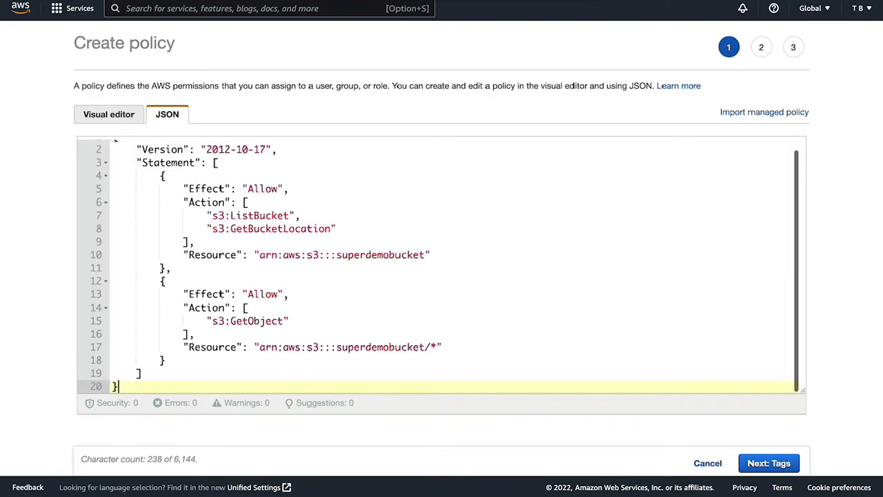
Step: Skip the tags, name the policy Policy-3 and create it
{"action": "left_click", "coordinate": [777, 466]}
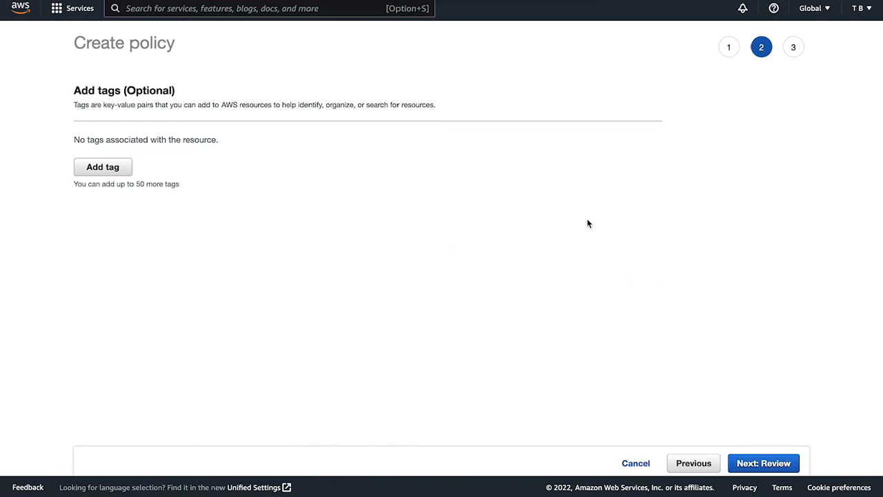
{"action": "left_click", "coordinate": [767, 467]}
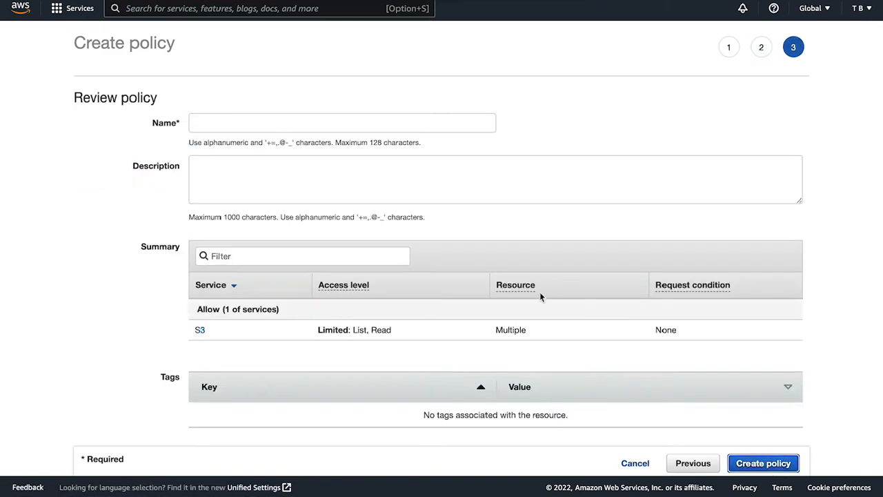
{"action": "left_click", "coordinate": [351, 124]}
{"action": "type", "text": "POlicy-3"}
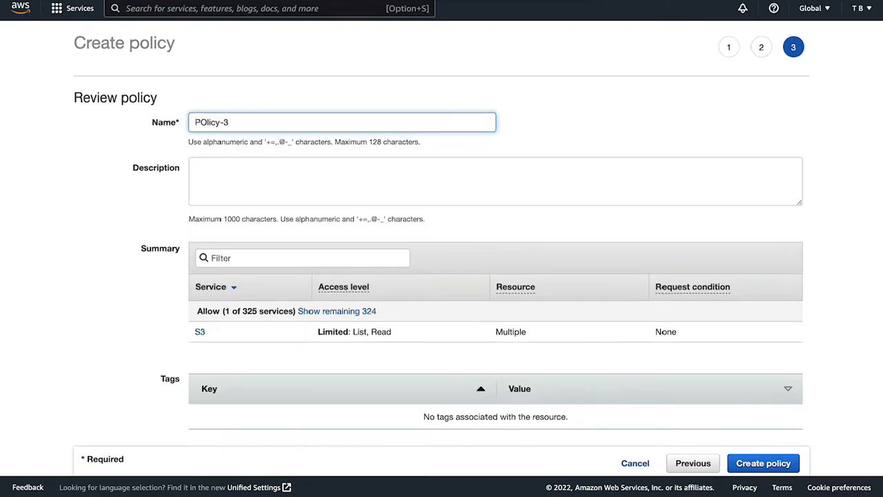
{"action": "left_click", "coordinate": [209, 124]}
{"action": "key", "text": "BackSpace"}
{"action": "key", "text": "BackSpace"}
{"action": "type", "text": "ol"}
{"action": "scroll", "coordinate": [650, 243], "scroll_direction": "down", "scroll_amount": 1}
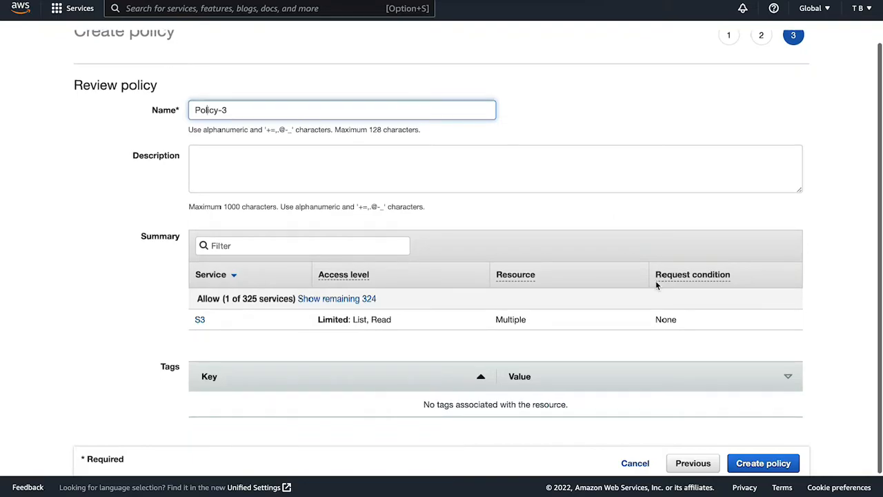
{"action": "left_click", "coordinate": [763, 459]}
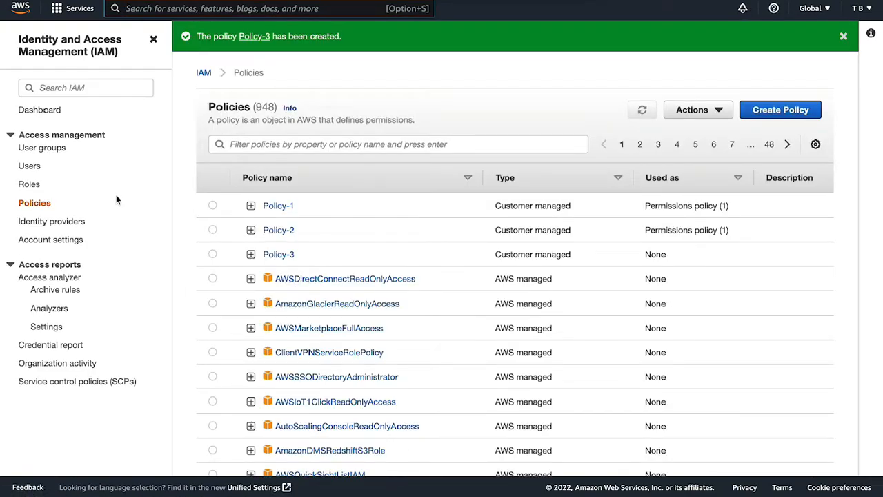
Step: Start a new IAM role with AWS account as the trusted entity type, using another AWS account
{"action": "left_click", "coordinate": [32, 186]}
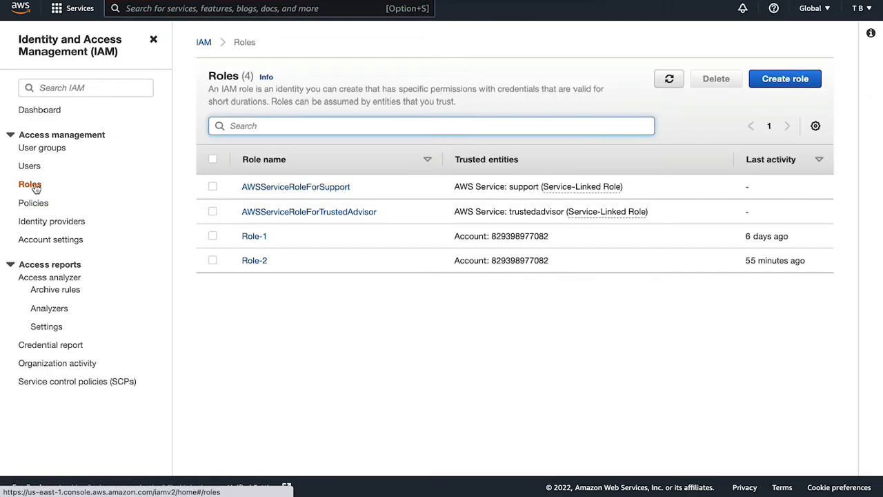
{"action": "left_click", "coordinate": [797, 84]}
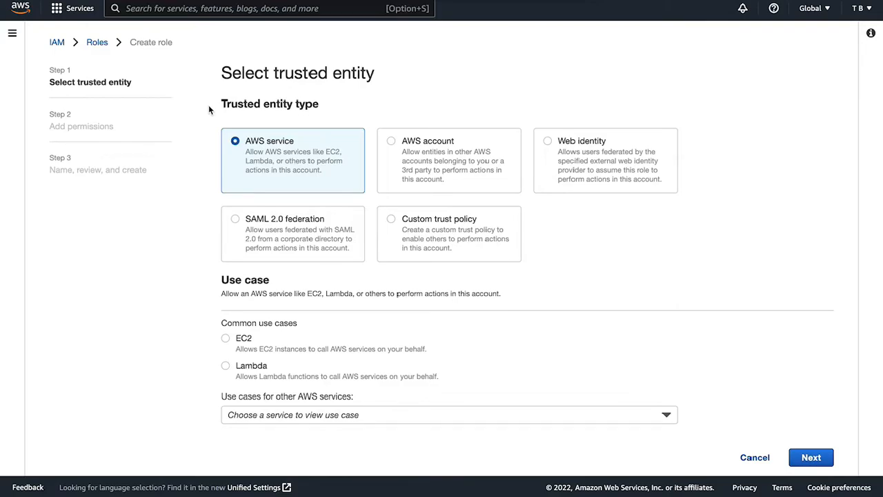
{"action": "left_click", "coordinate": [451, 159]}
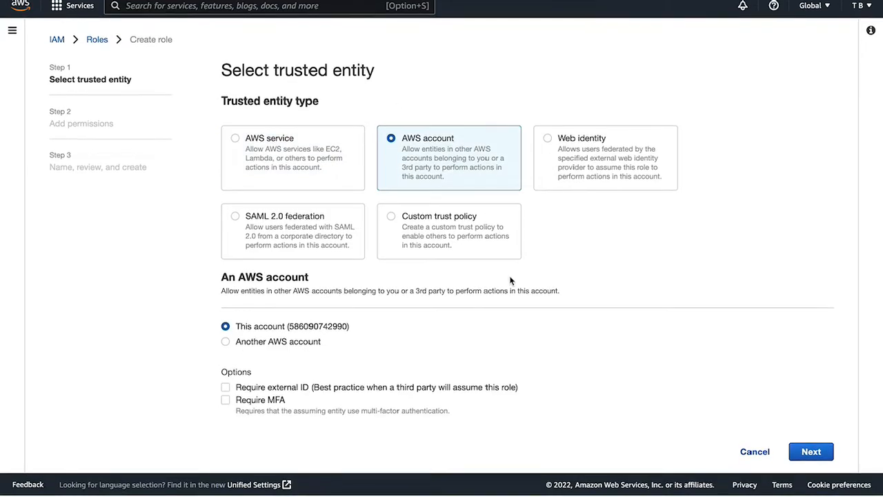
{"action": "left_click", "coordinate": [226, 345]}
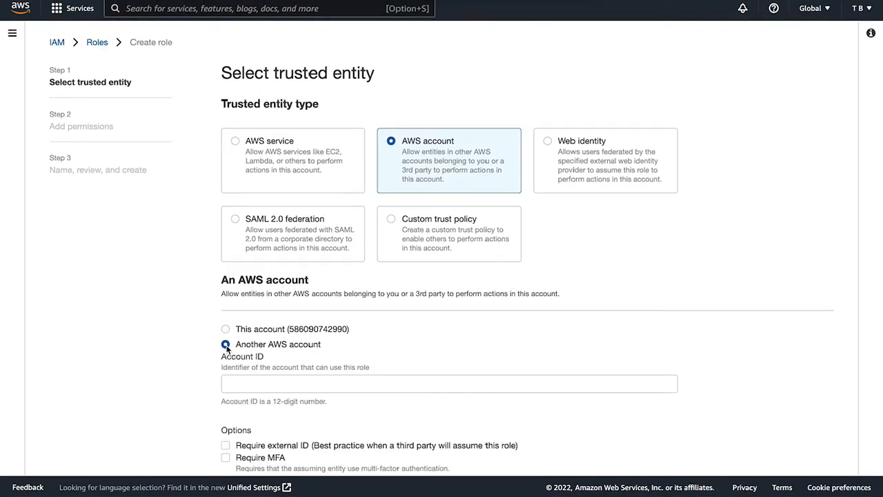
Step: Copy SuperAnnotate's AWS account ID from the integration form and paste it as the role's trusted account ID in AWS
{"action": "scroll", "coordinate": [350, 362], "scroll_direction": "down", "scroll_amount": 2}
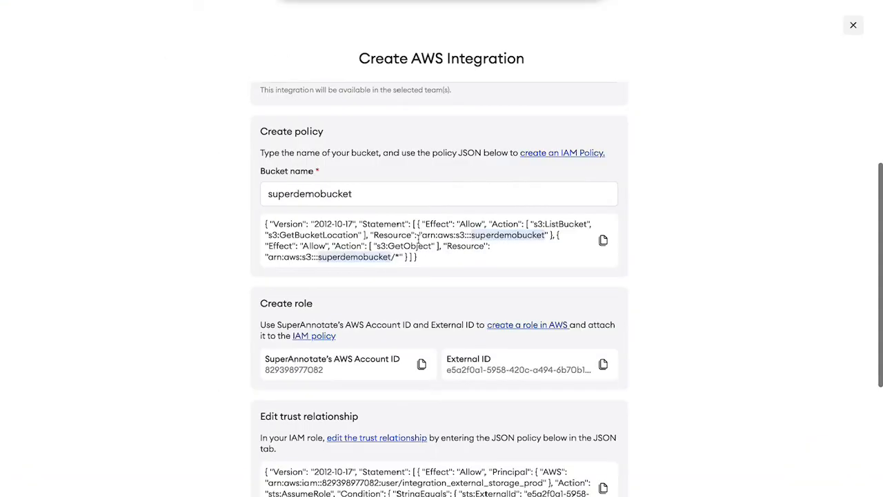
{"action": "scroll", "coordinate": [418, 240], "scroll_direction": "down", "scroll_amount": 2}
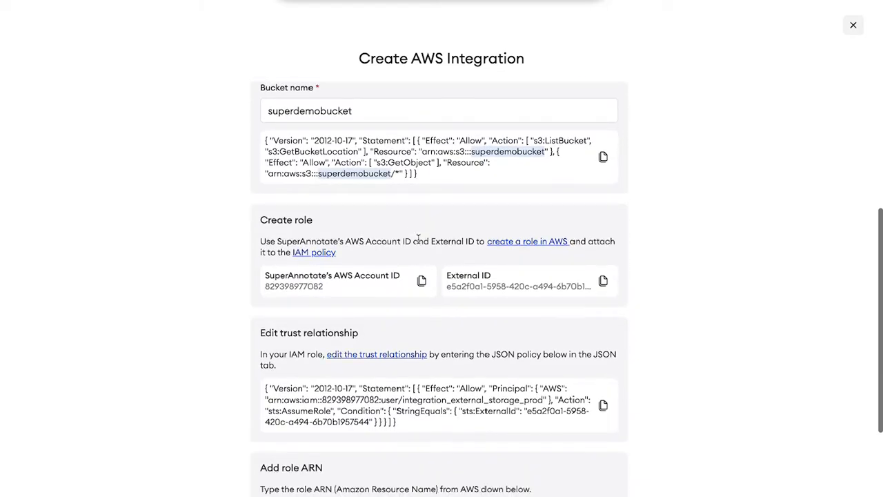
{"action": "left_click", "coordinate": [422, 283]}
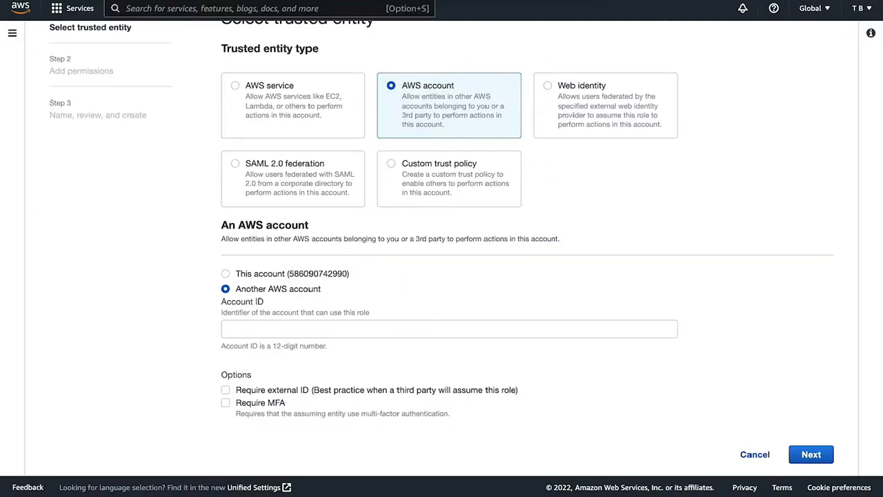
{"action": "left_click", "coordinate": [287, 331]}
{"action": "key", "text": "super+v"}
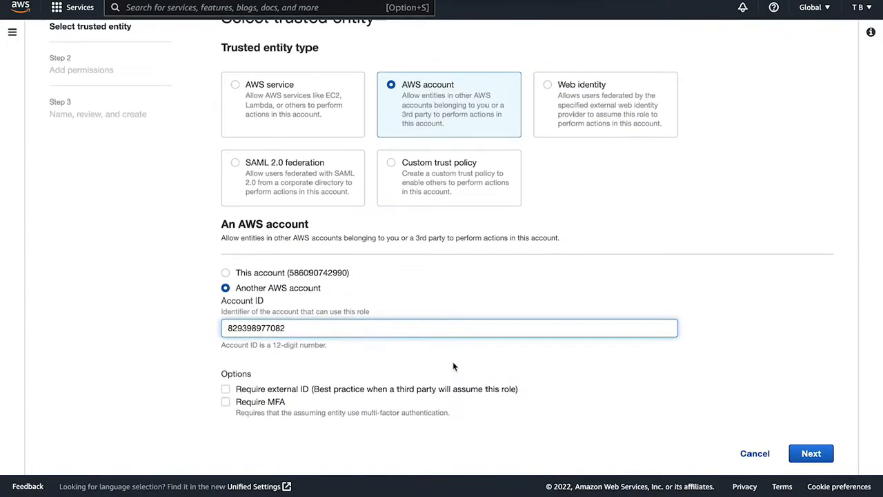
Step: Require an external ID for the role, using the External ID copied from SuperAnnotate's integration form, and continue to the permissions
{"action": "left_click", "coordinate": [226, 390]}
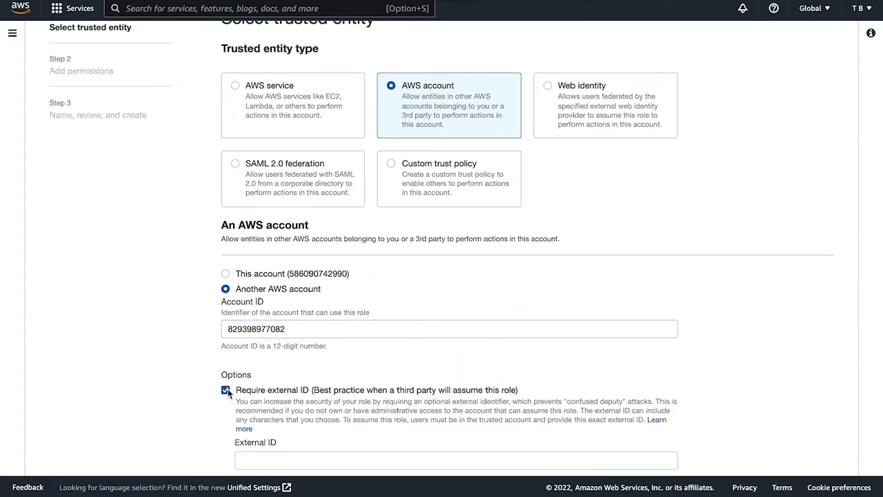
{"action": "scroll", "coordinate": [394, 351], "scroll_direction": "down", "scroll_amount": 3}
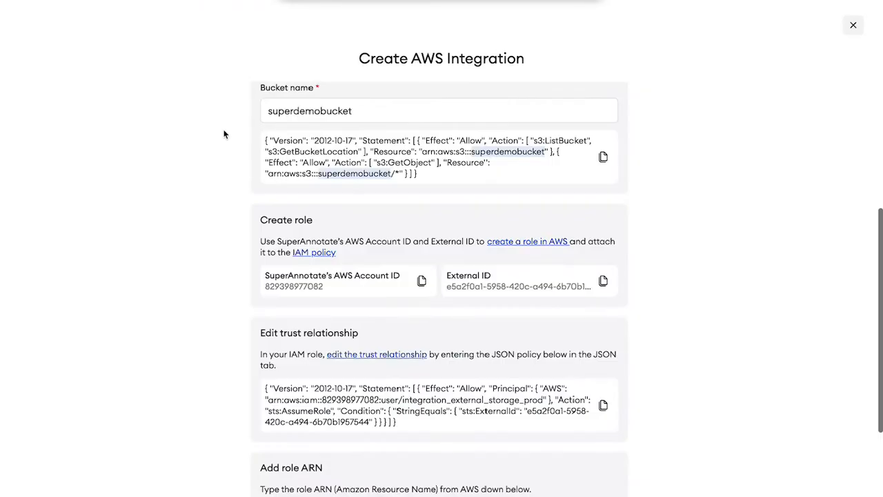
{"action": "scroll", "coordinate": [316, 249], "scroll_direction": "down", "scroll_amount": 1}
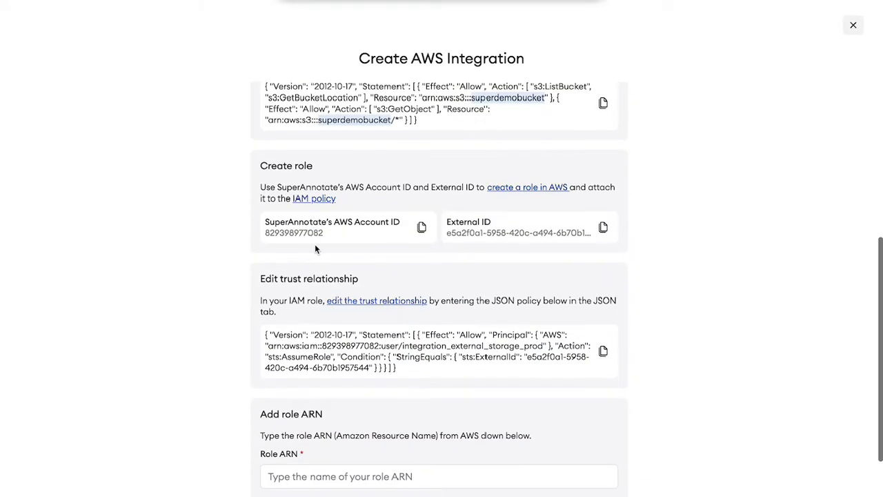
{"action": "left_click", "coordinate": [604, 229]}
{"action": "left_click_drag", "start_coordinate": [267, 167], "coordinate": [359, 165]}
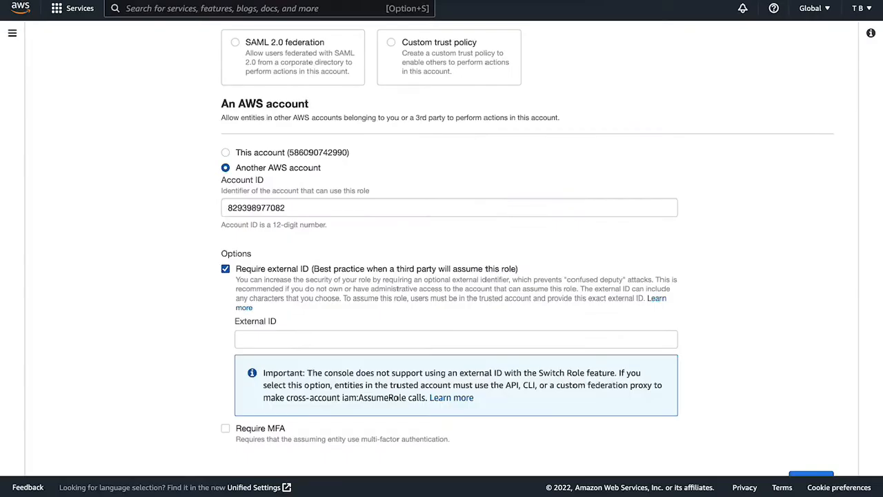
{"action": "left_click", "coordinate": [274, 339]}
{"action": "key", "text": "super+v"}
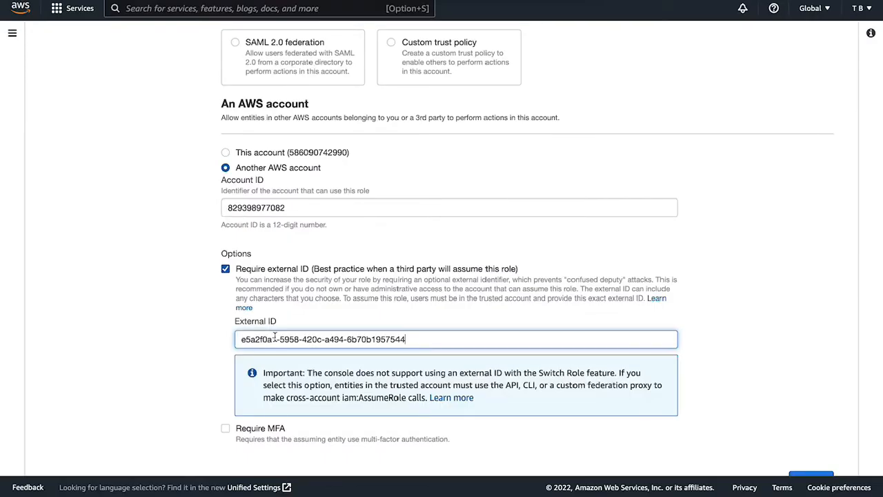
{"action": "scroll", "coordinate": [749, 305], "scroll_direction": "down", "scroll_amount": 1}
{"action": "left_click", "coordinate": [812, 453]}
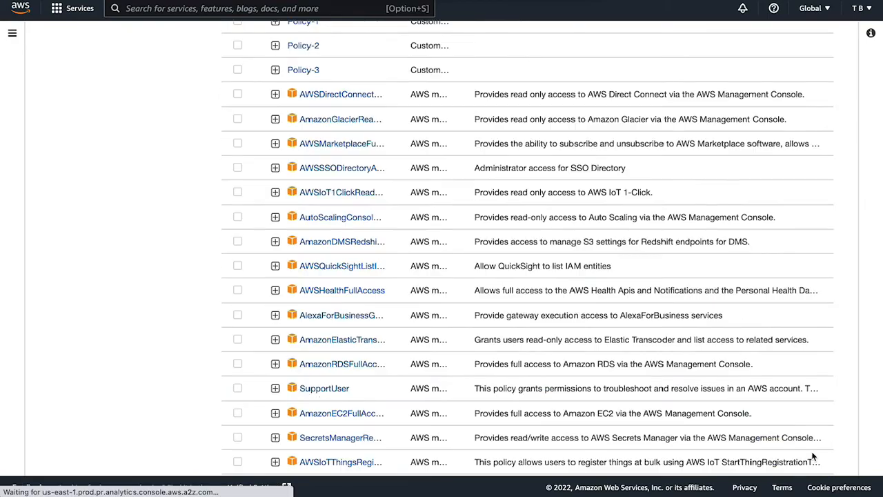
Step: Attach Policy-3 to the new role as its permissions policy and continue to the role review
{"action": "scroll", "coordinate": [530, 276], "scroll_direction": "up", "scroll_amount": 3}
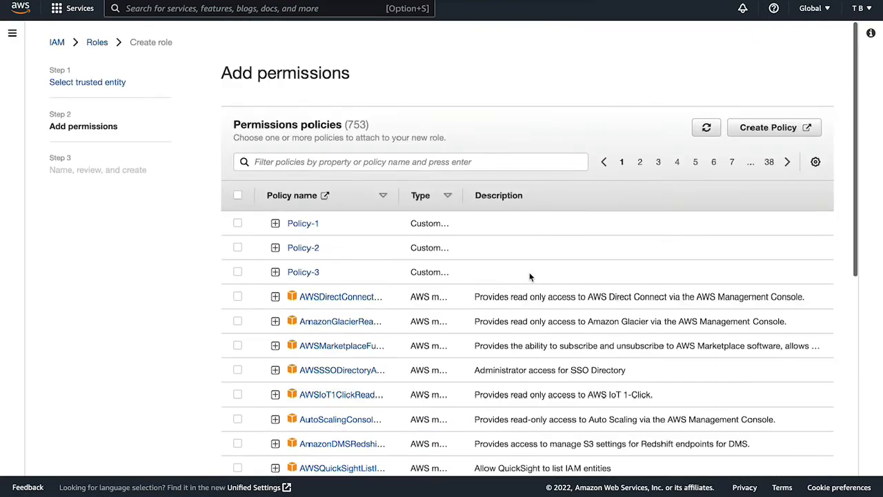
{"action": "left_click", "coordinate": [238, 273]}
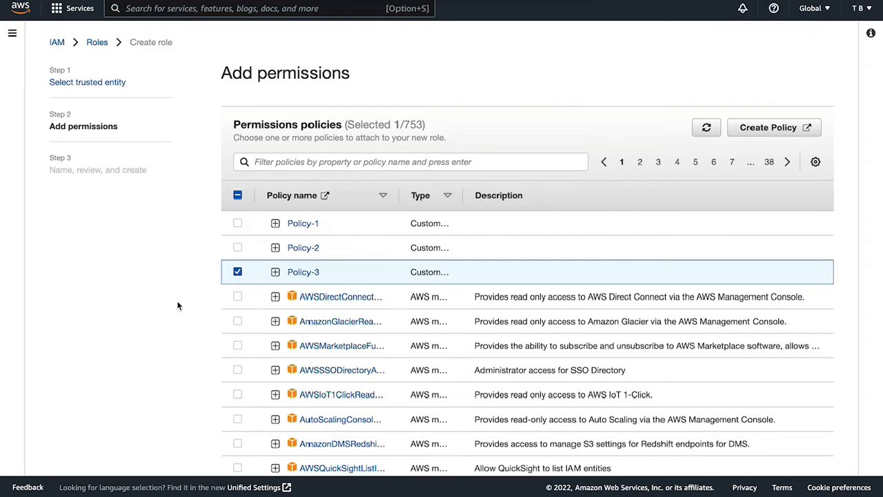
{"action": "scroll", "coordinate": [177, 306], "scroll_direction": "down", "scroll_amount": 5}
{"action": "left_click", "coordinate": [812, 455]}
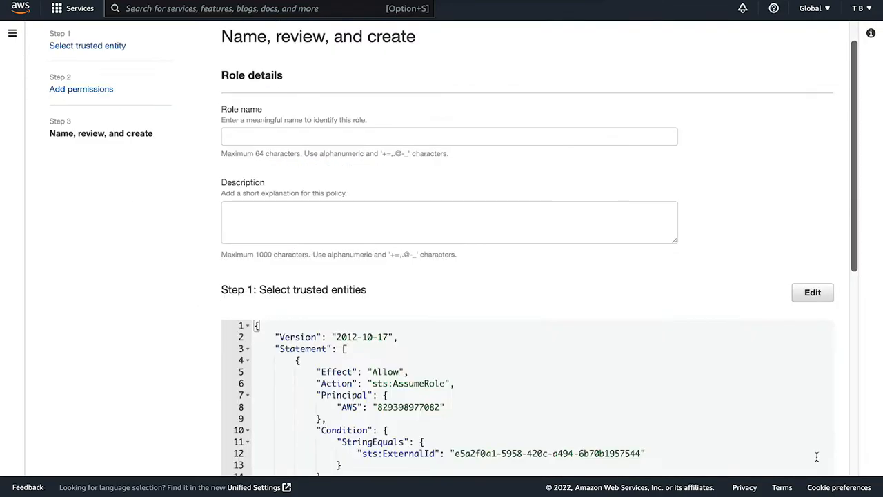
Step: Name the role Role-3 and create it without tags
{"action": "left_click", "coordinate": [262, 137]}
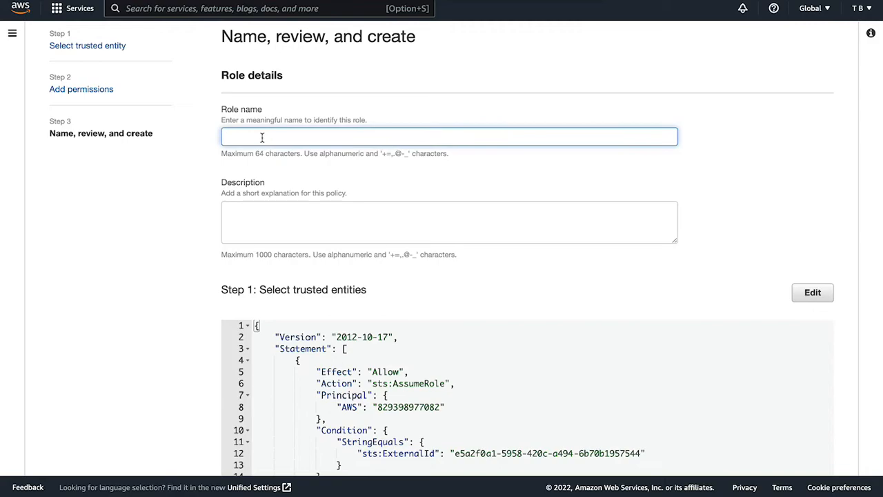
{"action": "type", "text": "Role-3"}
{"action": "scroll", "coordinate": [490, 235], "scroll_direction": "down", "scroll_amount": 6}
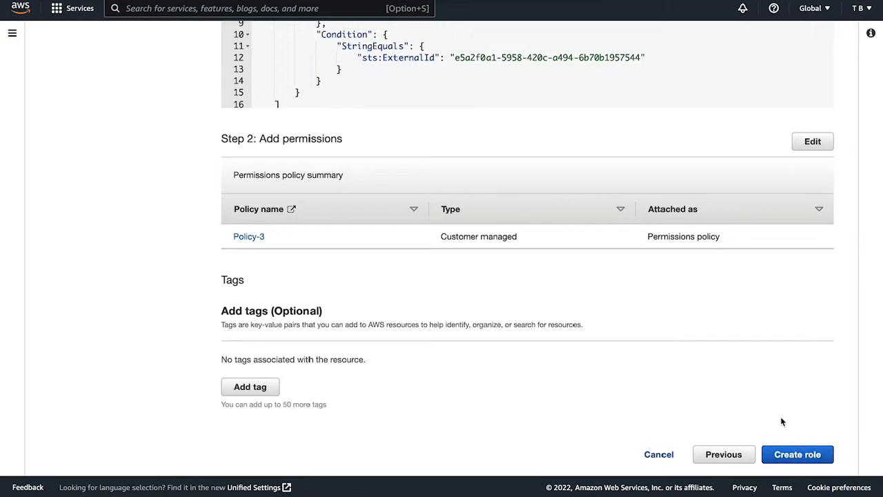
{"action": "left_click", "coordinate": [794, 451]}
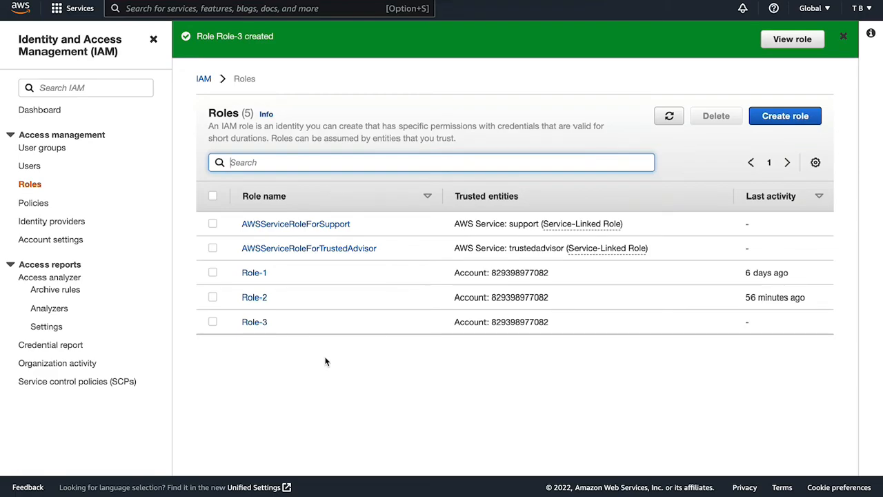
Step: Replace Role-3's trust policy with the trust relationship JSON copied from SuperAnnotate's integration form and update the policy
{"action": "left_click", "coordinate": [257, 328]}
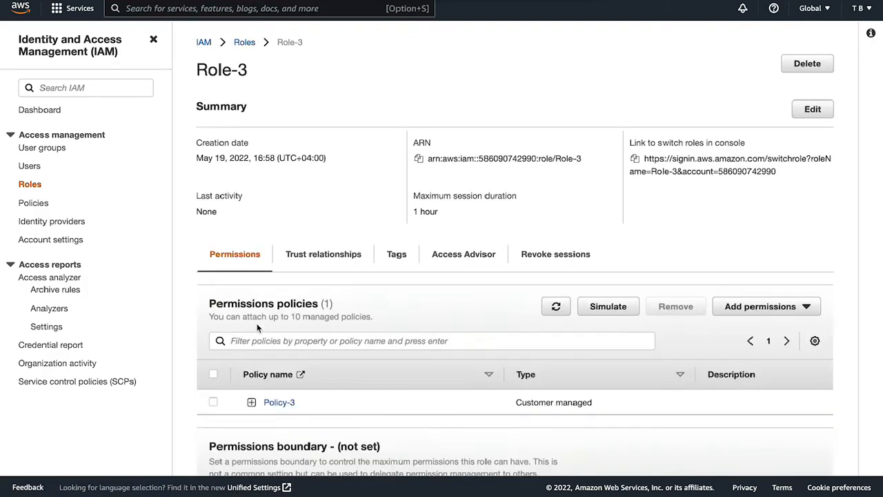
{"action": "left_click", "coordinate": [324, 254]}
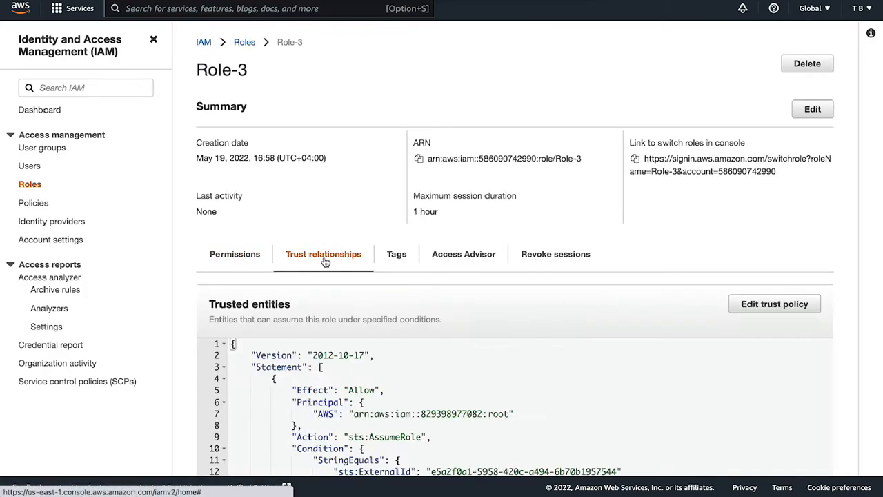
{"action": "scroll", "coordinate": [417, 357], "scroll_direction": "down", "scroll_amount": 4}
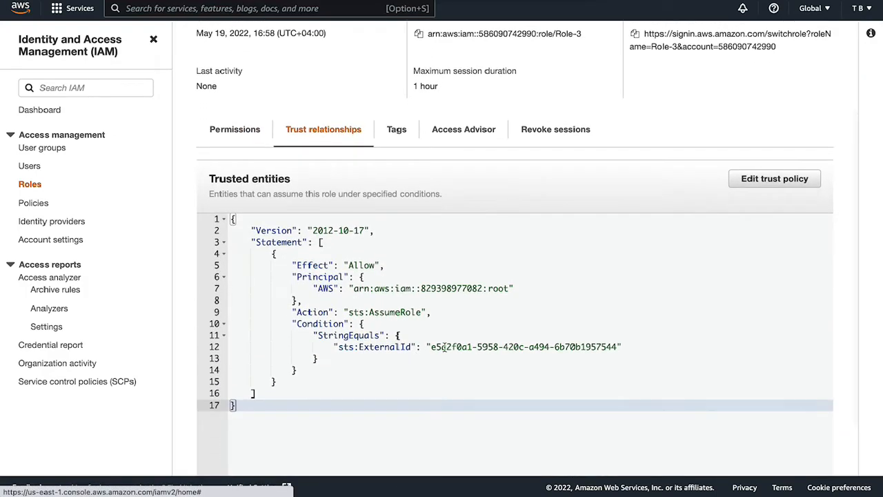
{"action": "left_click", "coordinate": [769, 181]}
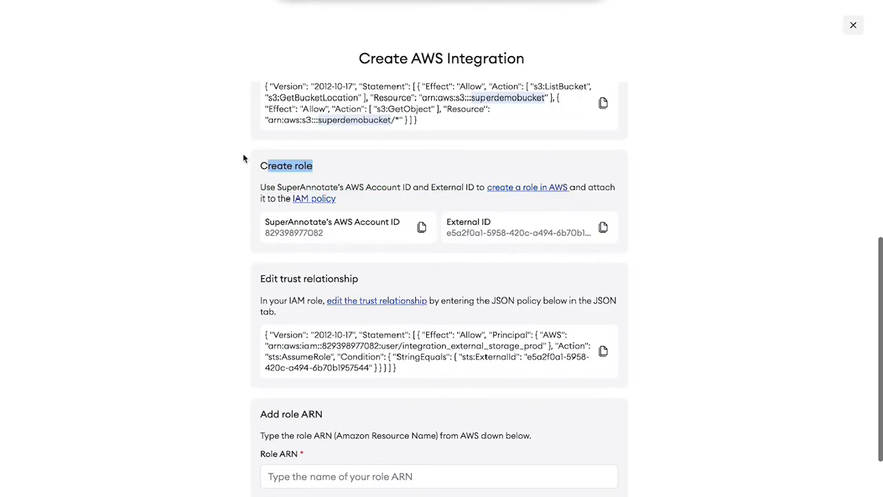
{"action": "scroll", "coordinate": [338, 293], "scroll_direction": "down", "scroll_amount": 1}
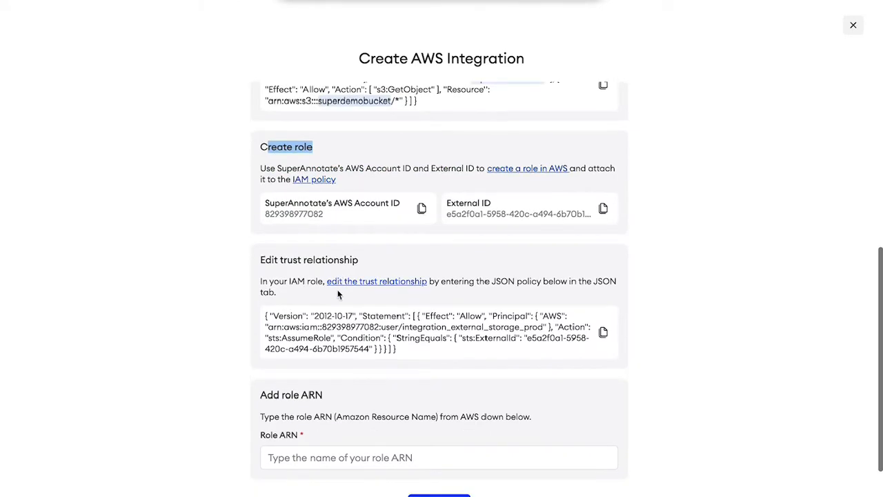
{"action": "left_click", "coordinate": [602, 298]}
{"action": "left_click_drag", "start_coordinate": [258, 223], "coordinate": [377, 227]}
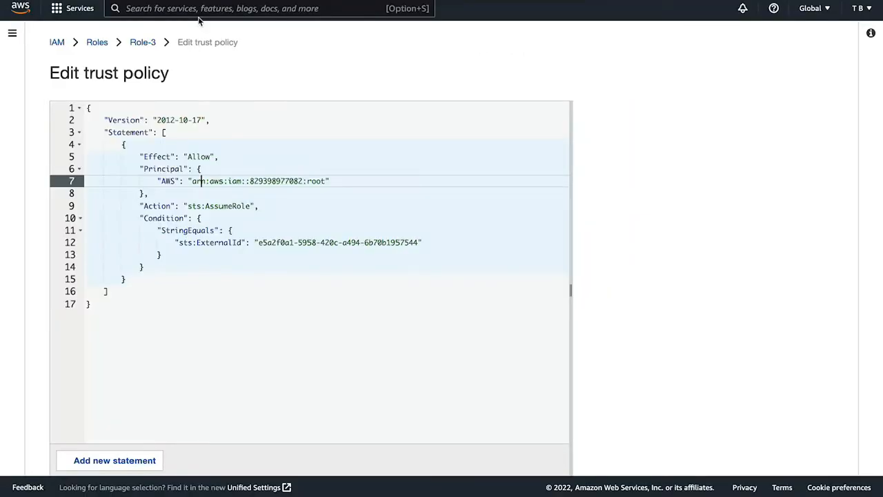
{"action": "left_click_drag", "start_coordinate": [94, 308], "coordinate": [83, 93]}
{"action": "key", "text": "BackSpace"}
{"action": "key", "text": "super+v"}
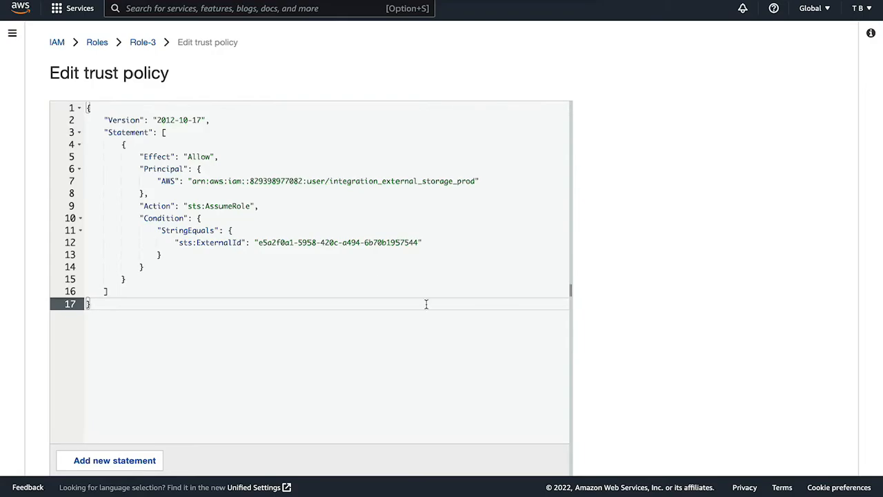
{"action": "scroll", "coordinate": [425, 304], "scroll_direction": "down", "scroll_amount": 2}
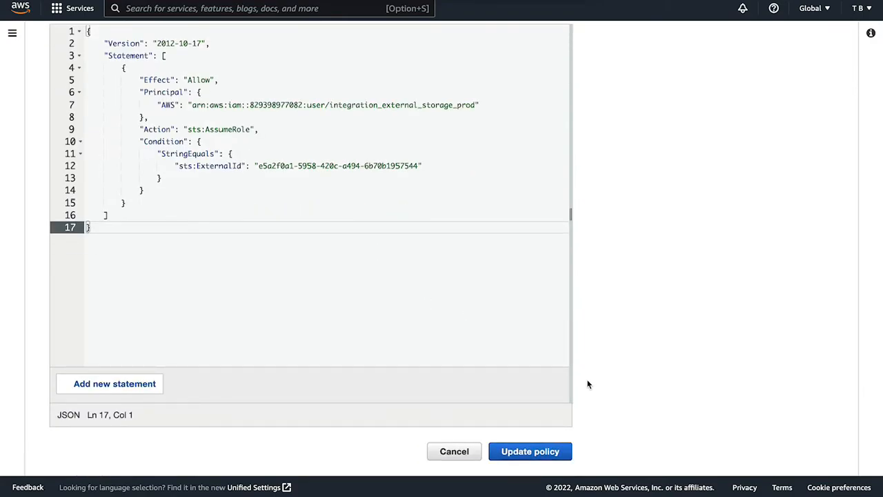
{"action": "left_click", "coordinate": [535, 452]}
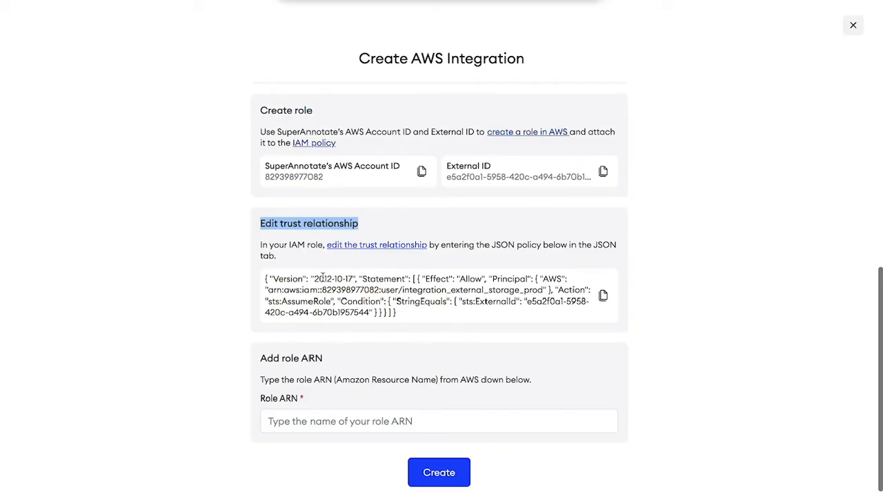
Step: Copy Role-3's ARN from AWS into the Role ARN field of SuperAnnotate's integration form and create the integration
{"action": "scroll", "coordinate": [322, 277], "scroll_direction": "down", "scroll_amount": 1}
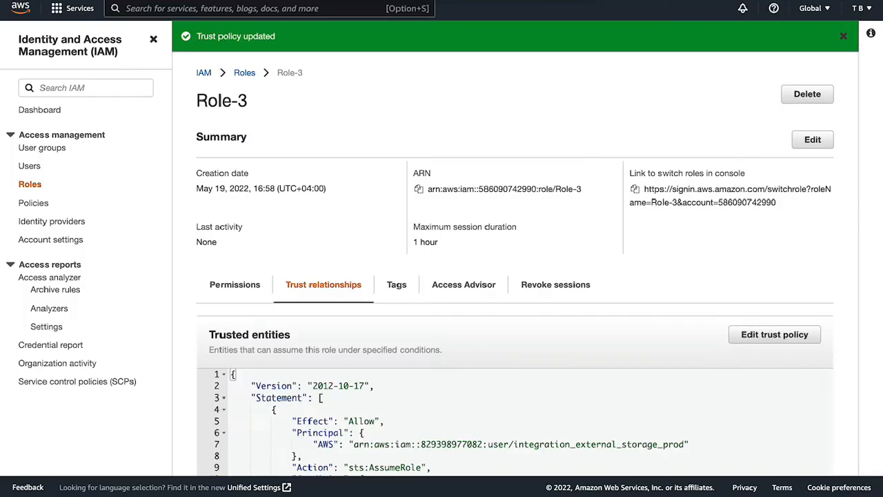
{"action": "left_click_drag", "start_coordinate": [197, 100], "coordinate": [250, 101]}
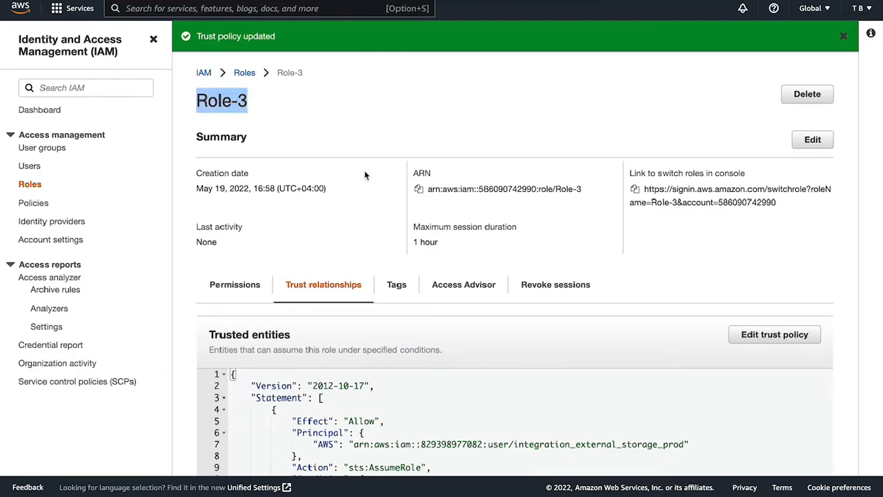
{"action": "left_click", "coordinate": [420, 192]}
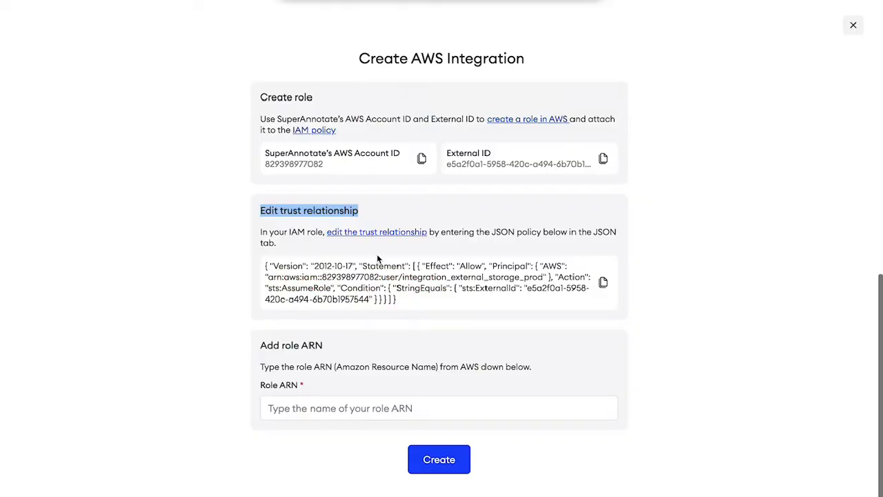
{"action": "left_click", "coordinate": [359, 408]}
{"action": "key", "text": "ctrl+v"}
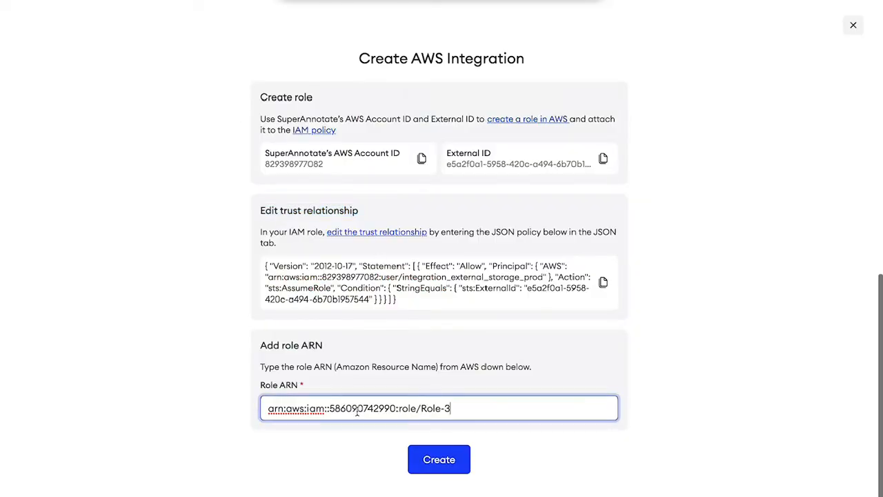
{"action": "left_click", "coordinate": [454, 469]}
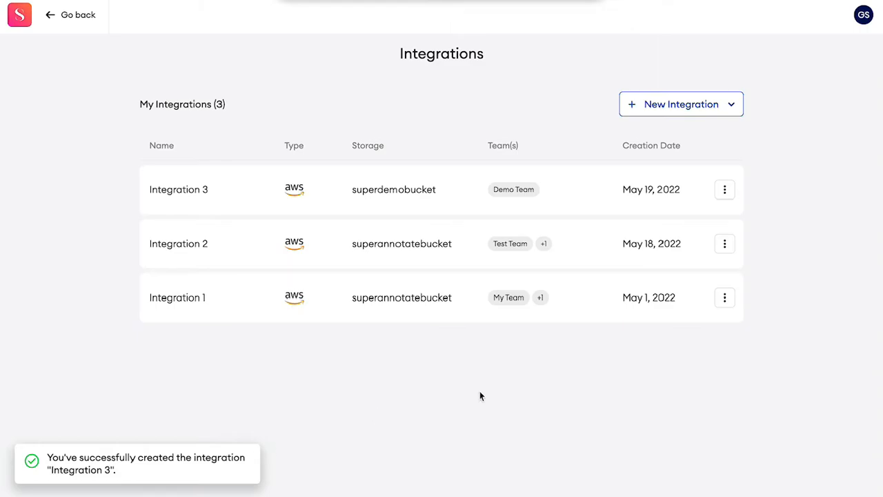
Step: Check the connection of Integration 3 and return to the team's projects
{"action": "left_click", "coordinate": [732, 196]}
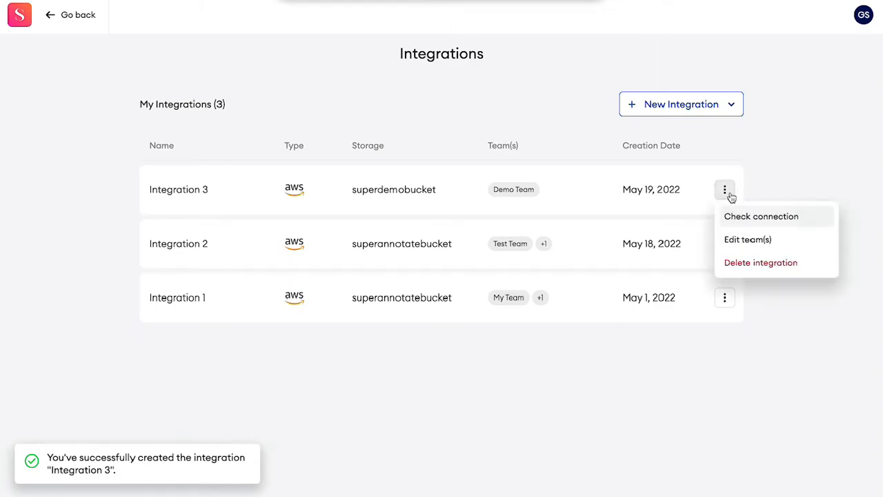
{"action": "left_click", "coordinate": [767, 218]}
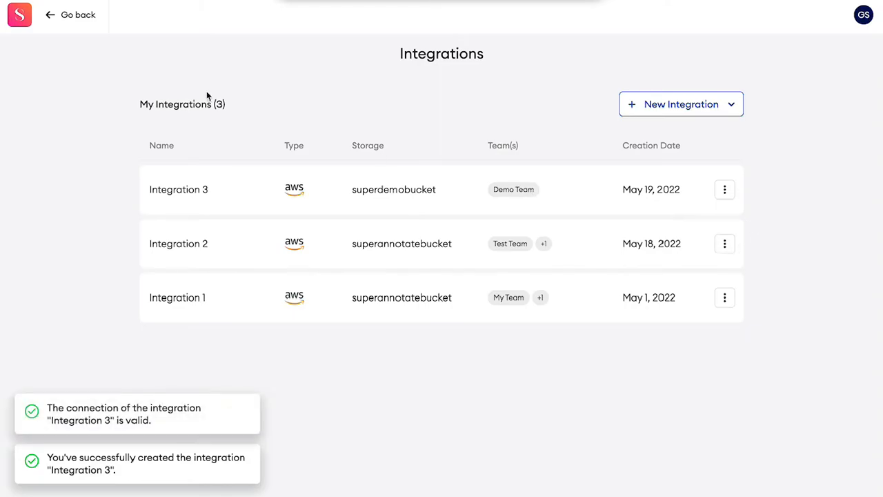
{"action": "left_click", "coordinate": [87, 24]}
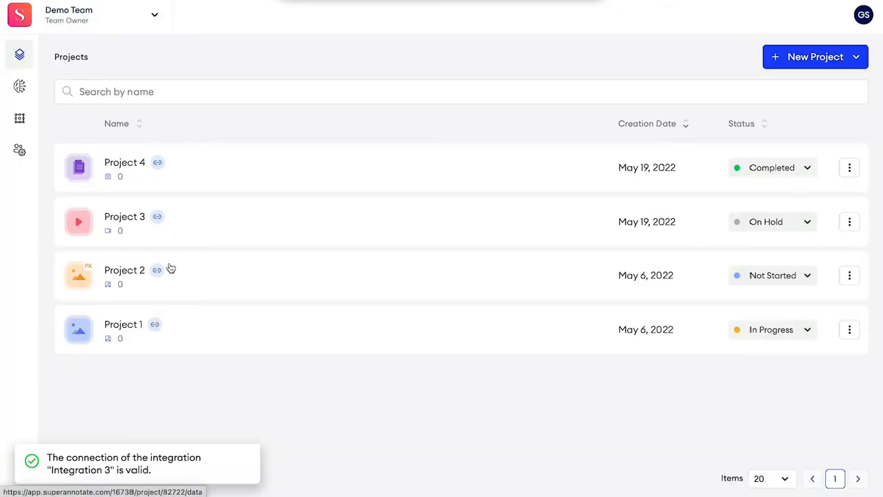
Step: Upload images into Project 1 from external storage through Integration 3, leaving the folder path empty, and refresh the page
{"action": "left_click", "coordinate": [134, 328]}
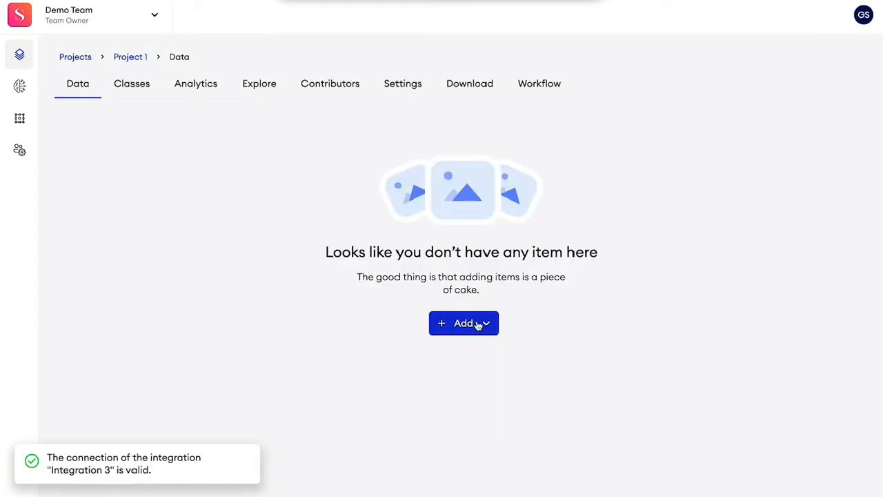
{"action": "left_click", "coordinate": [475, 324]}
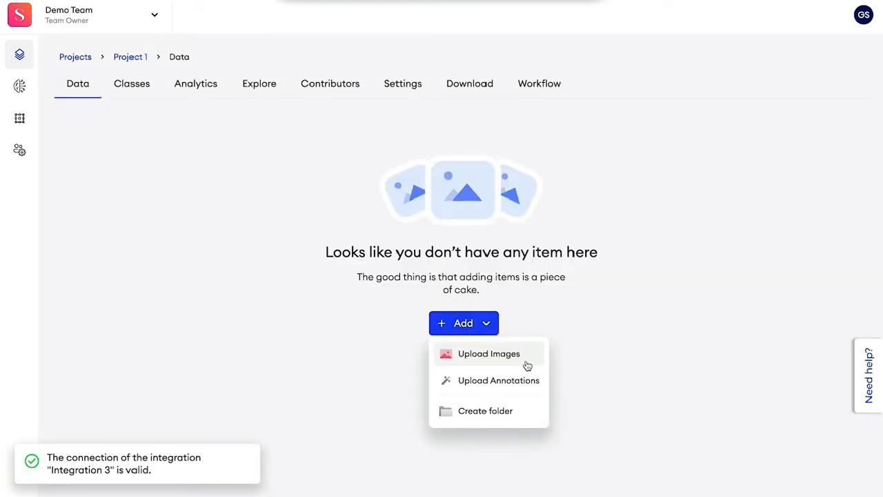
{"action": "left_click", "coordinate": [526, 362]}
{"action": "left_click", "coordinate": [376, 282]}
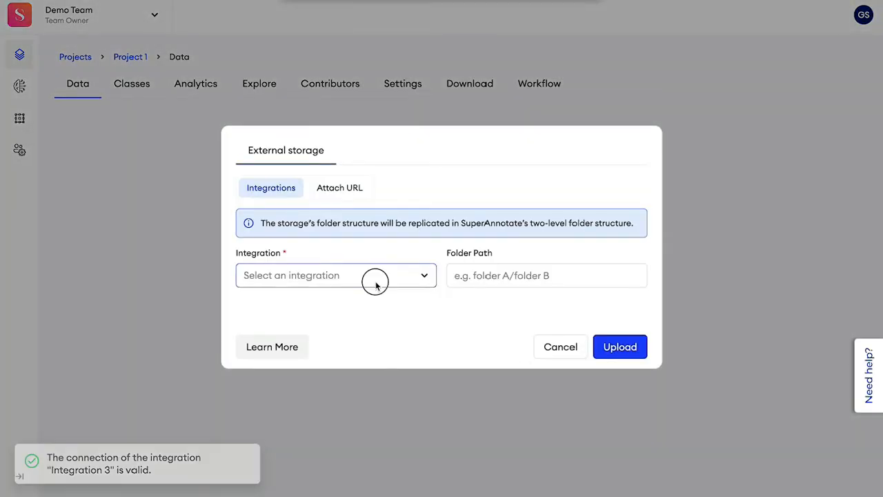
{"action": "left_click", "coordinate": [361, 309]}
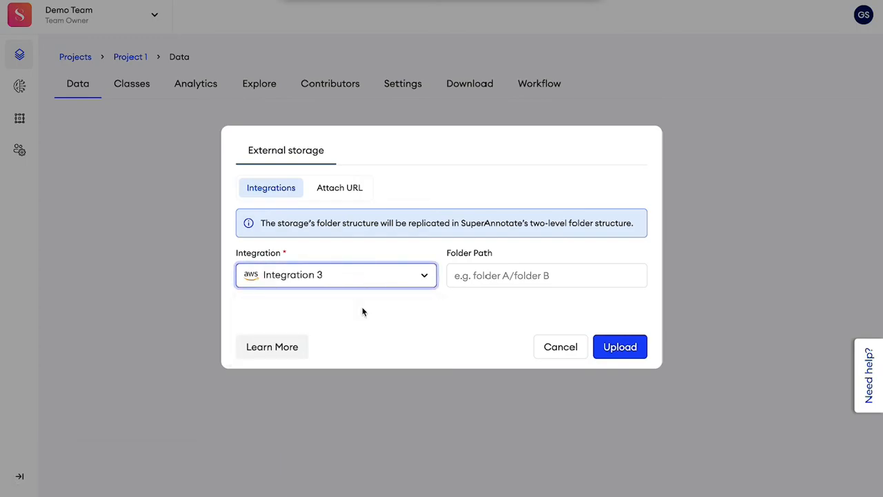
{"action": "left_click", "coordinate": [621, 347]}
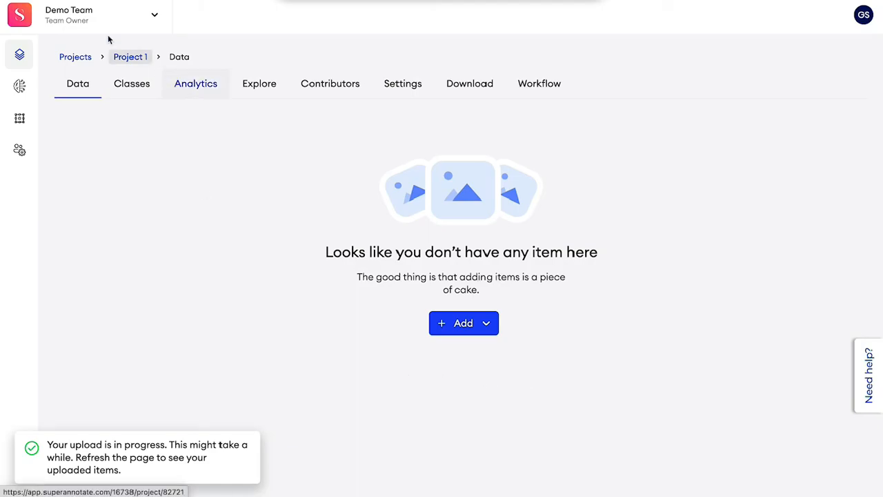
{"action": "left_click", "coordinate": [279, 307]}
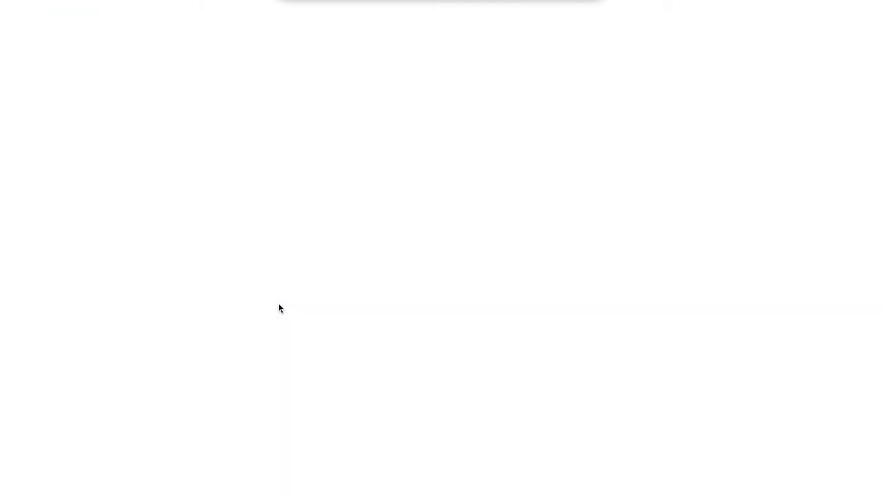